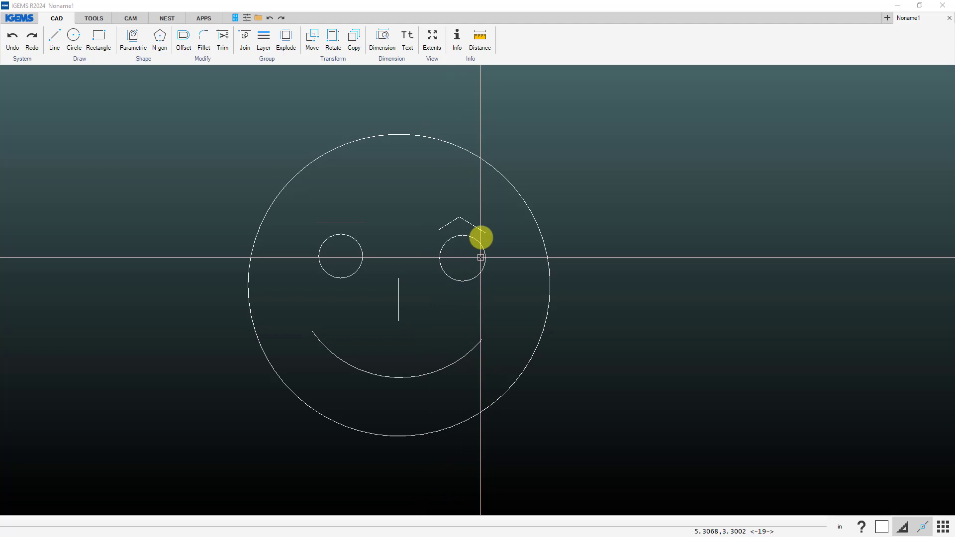
# Step: Select the smiley's outer circle
pyautogui.click(509, 181)
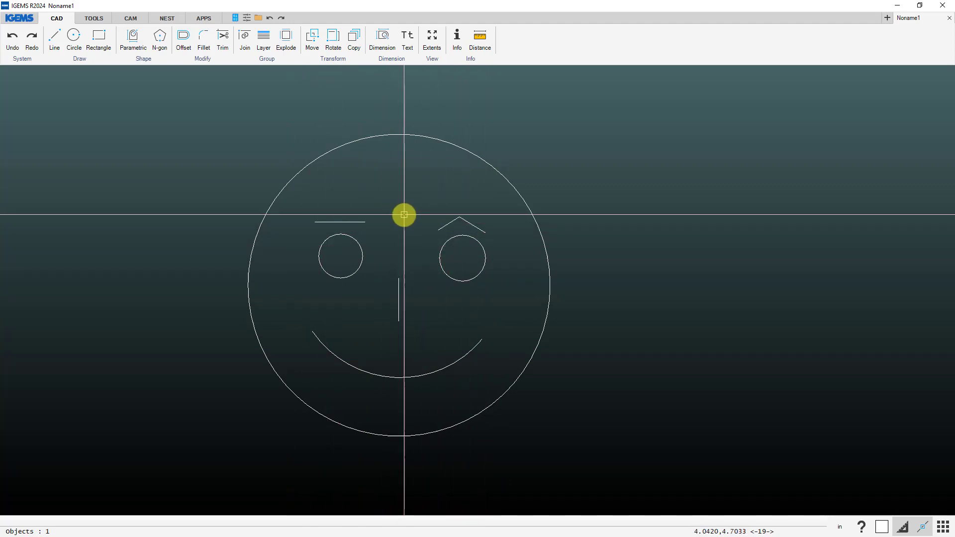
# Step: Reshape the right eyebrow and join its two strokes into one open polyline
pyautogui.click(448, 228)
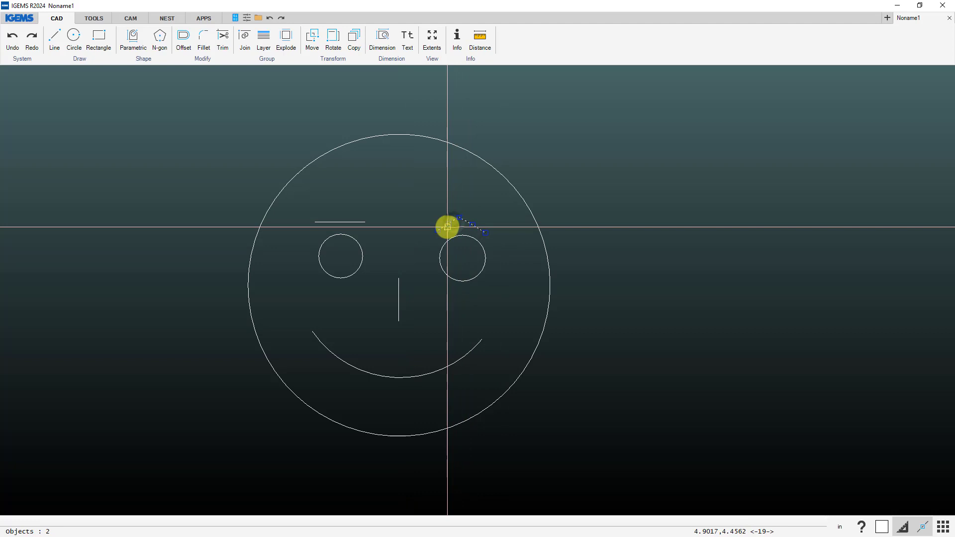
pyautogui.moveTo(447, 228)
pyautogui.mouseDown()
pyautogui.moveTo(467, 223)
pyautogui.moveTo(432, 230)
pyautogui.moveTo(470, 220)
pyautogui.moveTo(416, 215)
pyautogui.moveTo(443, 211)
pyautogui.mouseUp()
pyautogui.scroll(3, 452, 222)
pyautogui.scroll(-2, 453, 222)
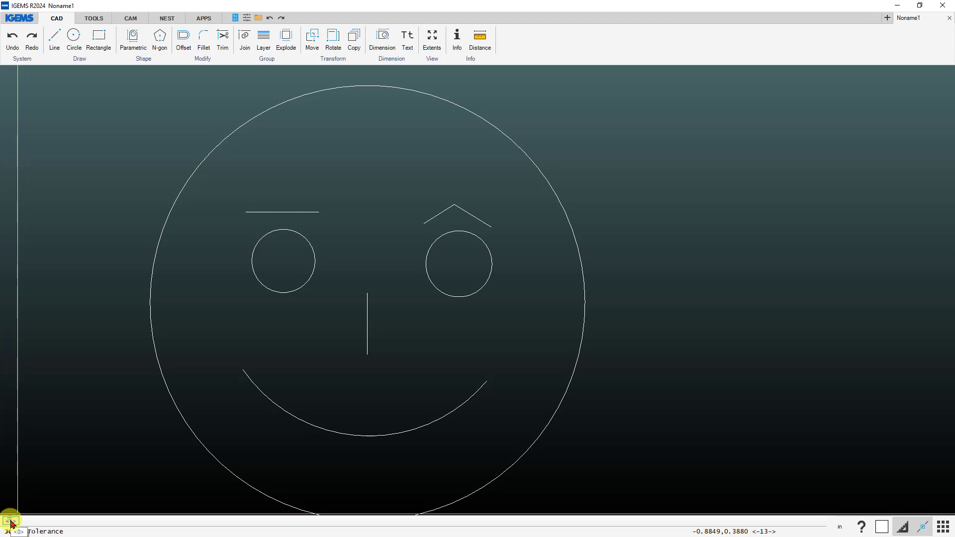
pyautogui.click(10, 522)
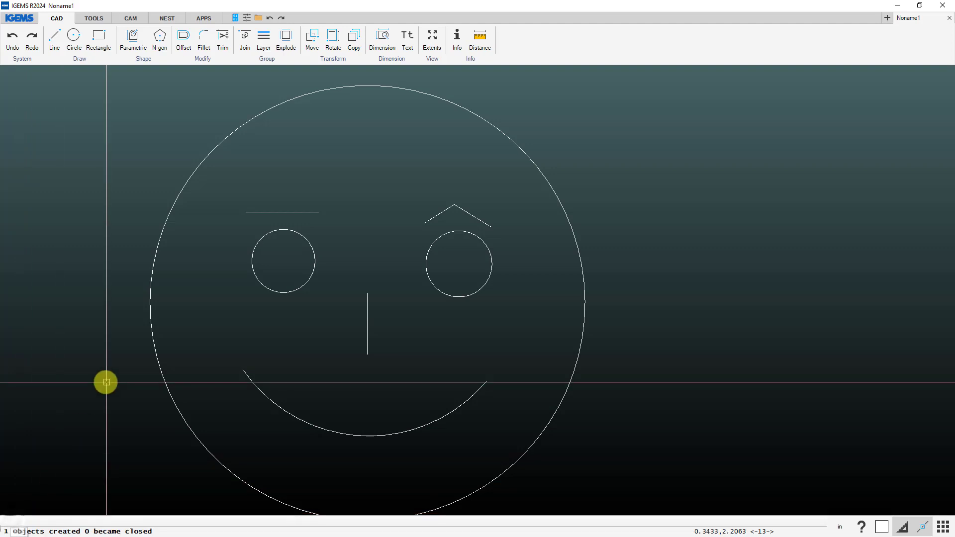
pyautogui.click(486, 226)
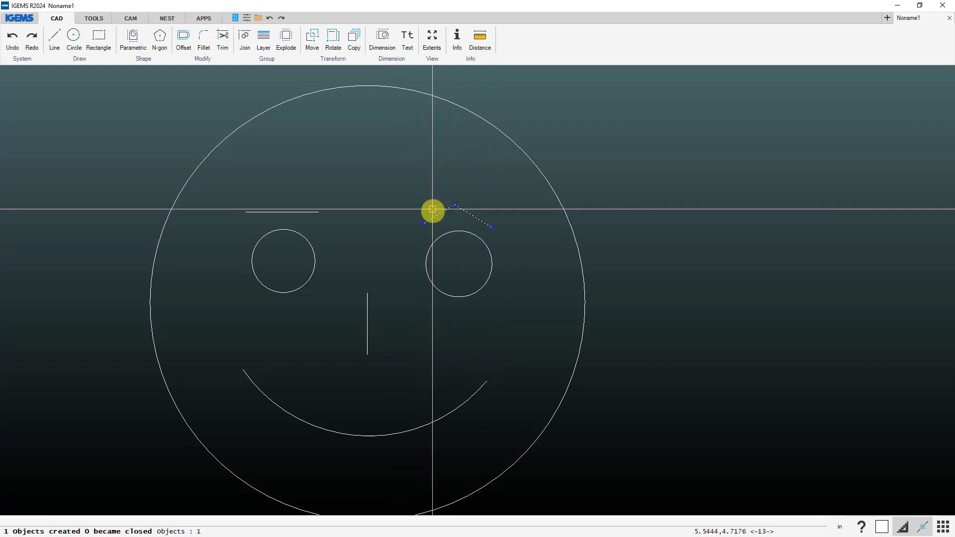
# Step: In CAM, start a Stainless Steel 0.250 in part from the whole smiley, choosing to add other objects
pyautogui.scroll(-1, 393, 236)
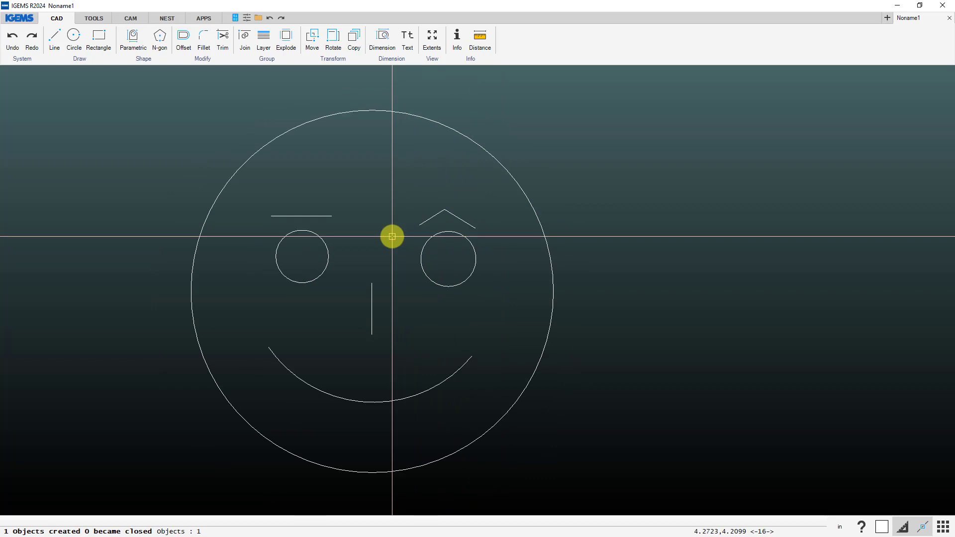
pyautogui.click(128, 19)
pyautogui.click(147, 37)
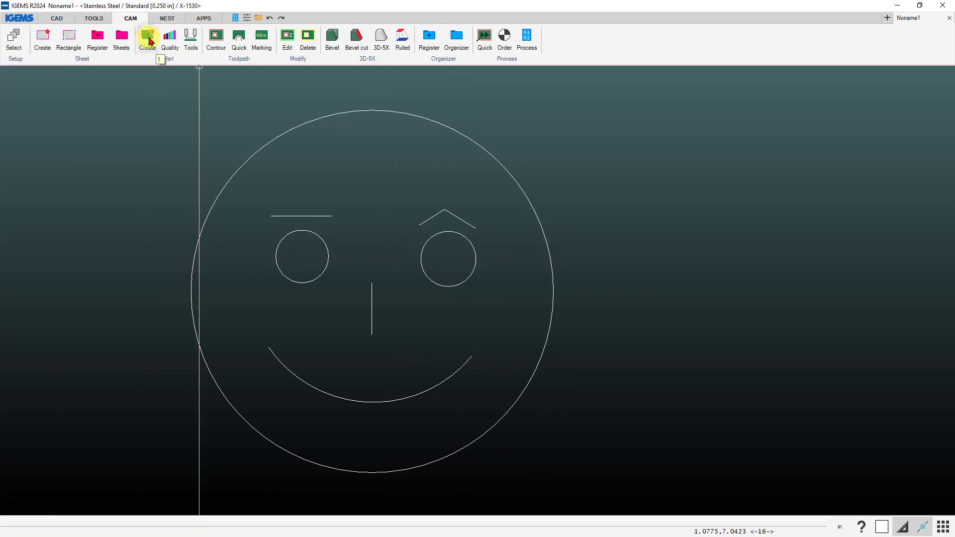
pyautogui.moveTo(159, 103); pyautogui.dragTo(588, 483)
pyautogui.rightClick(589, 483)
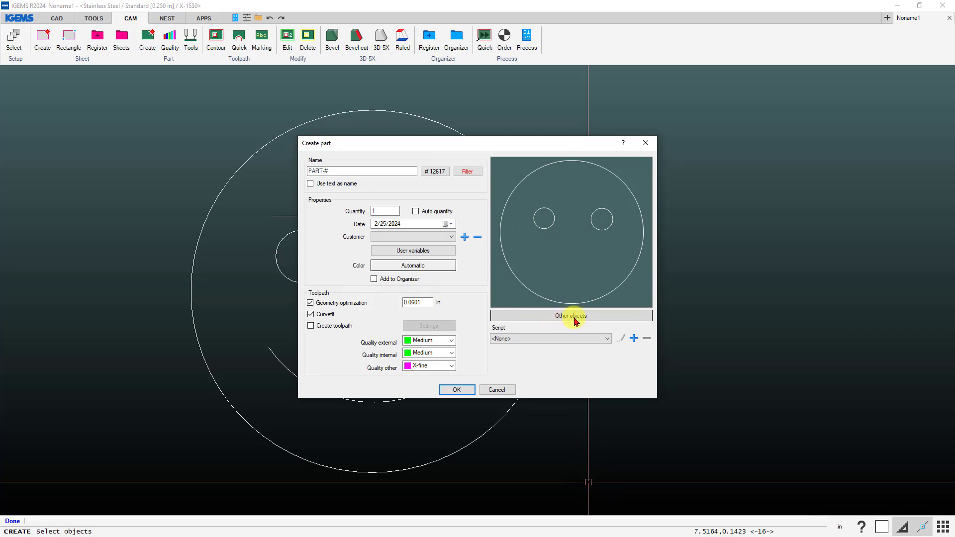
pyautogui.click(574, 319)
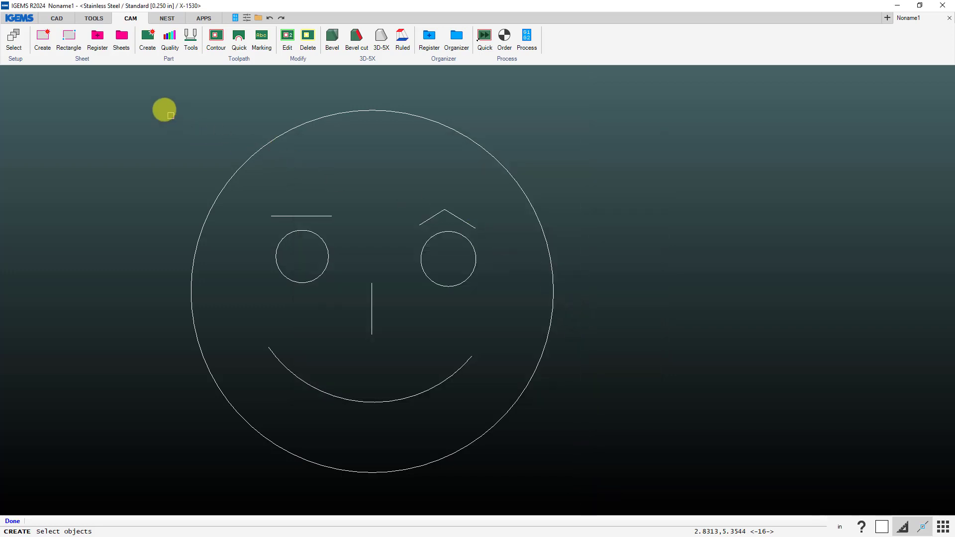
# Step: Add the eyebrows, nose and mouth as X-fine other objects and create the part
pyautogui.moveTo(153, 96)
pyautogui.mouseDown()
pyautogui.moveTo(555, 424)
pyautogui.moveTo(610, 475)
pyautogui.moveTo(606, 482)
pyautogui.mouseUp()
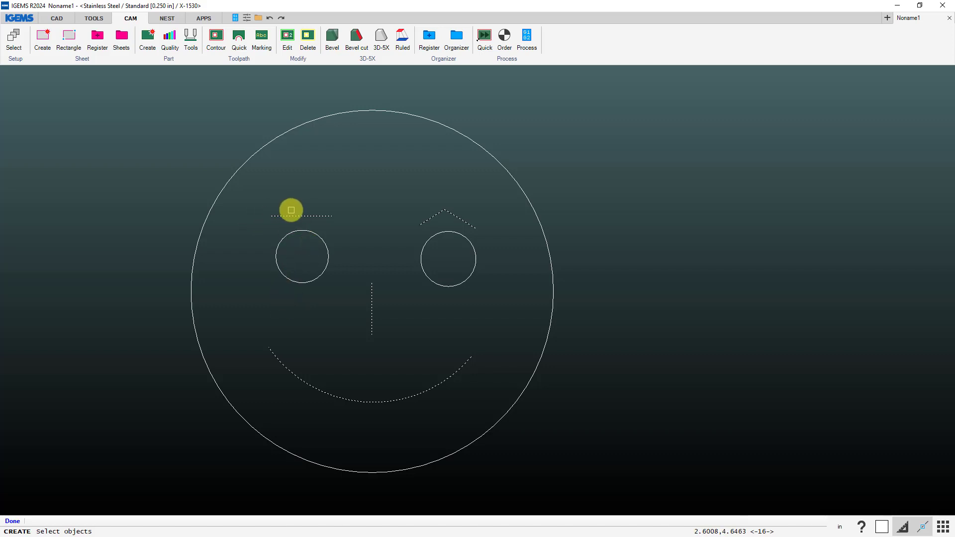
pyautogui.click(280, 215)
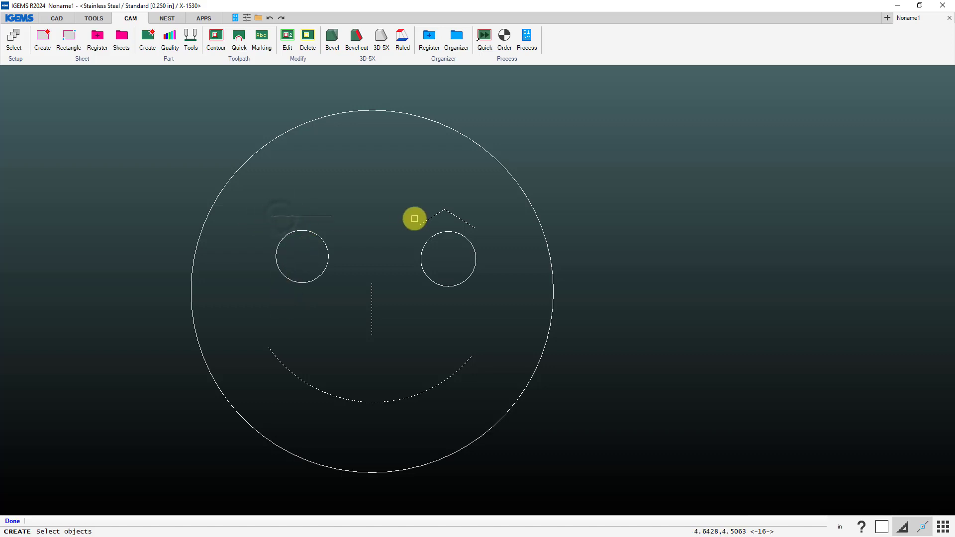
pyautogui.click(327, 215)
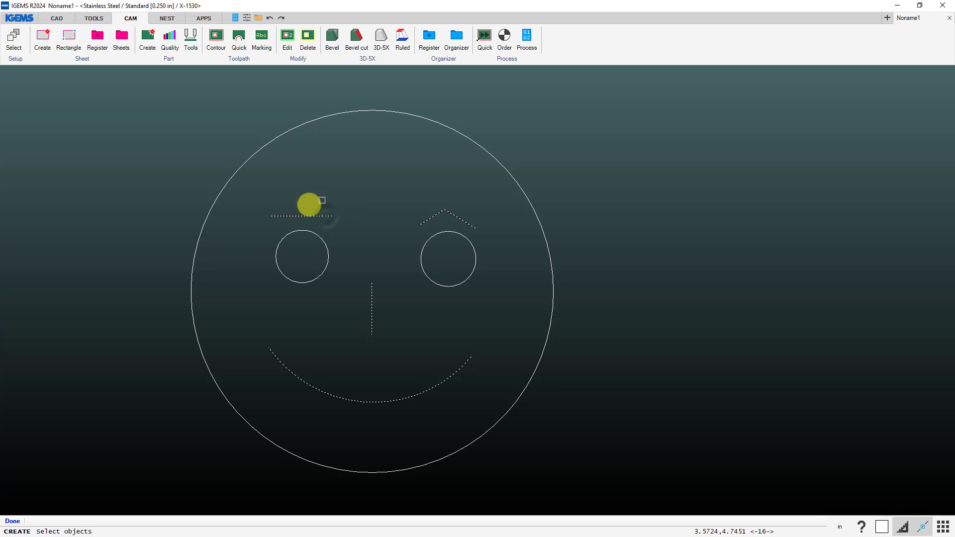
pyautogui.rightClick(363, 207)
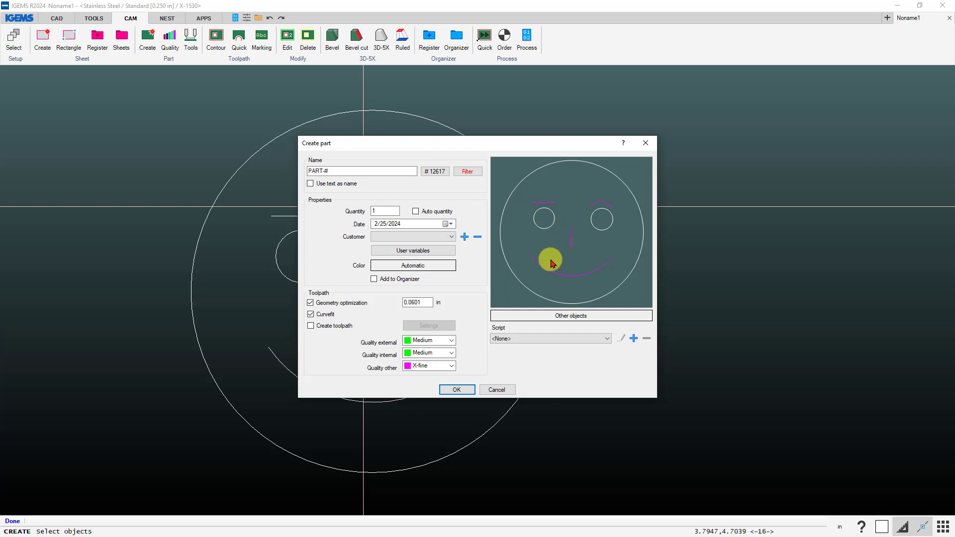
pyautogui.click(451, 366)
pyautogui.click(413, 382)
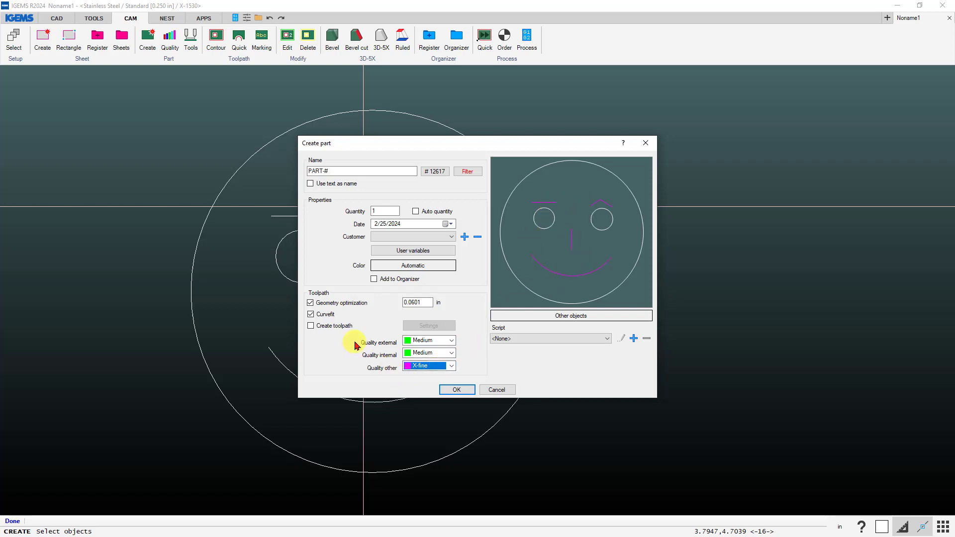
pyautogui.click(456, 392)
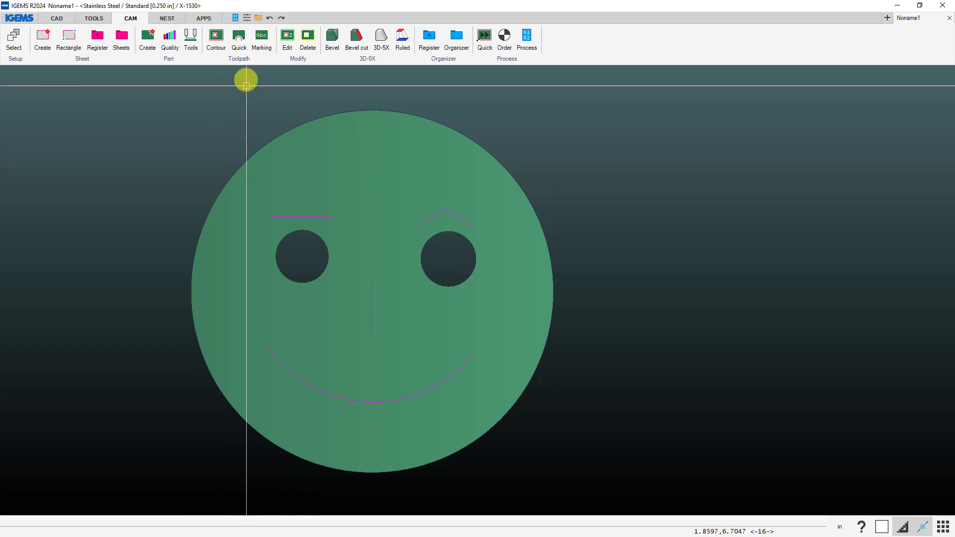
# Step: Set the quick toolpath to Contour with Blind lead piercing and 0.1575 in lead lengths
pyautogui.click(240, 42)
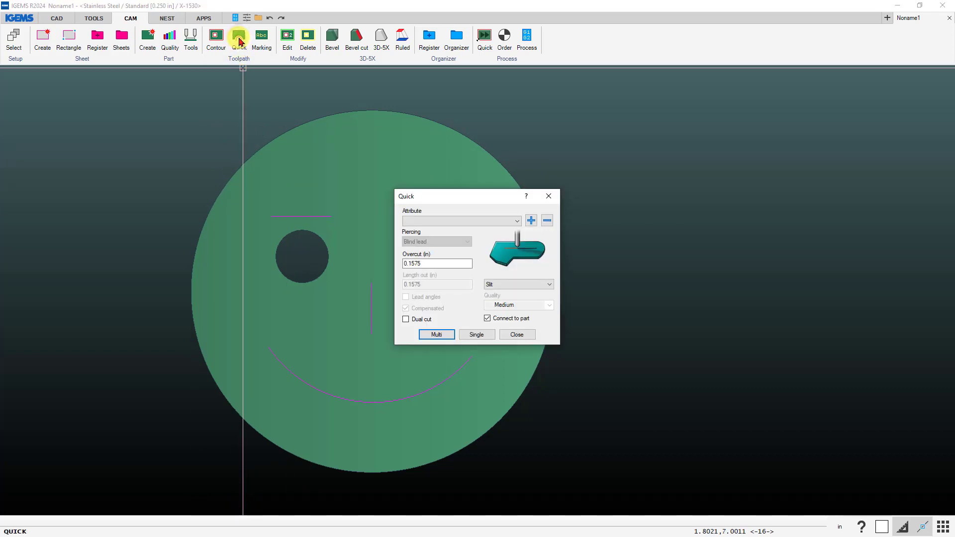
pyautogui.click(547, 288)
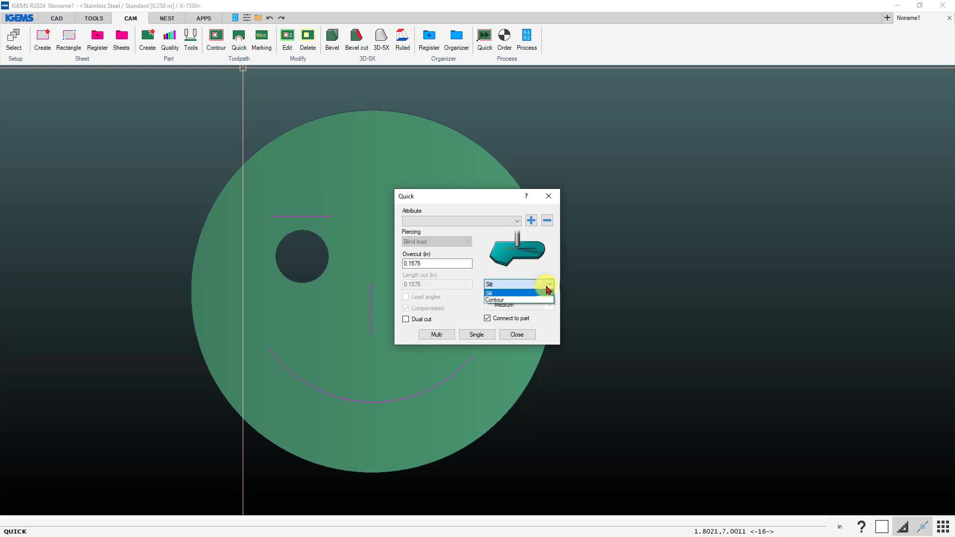
pyautogui.click(495, 302)
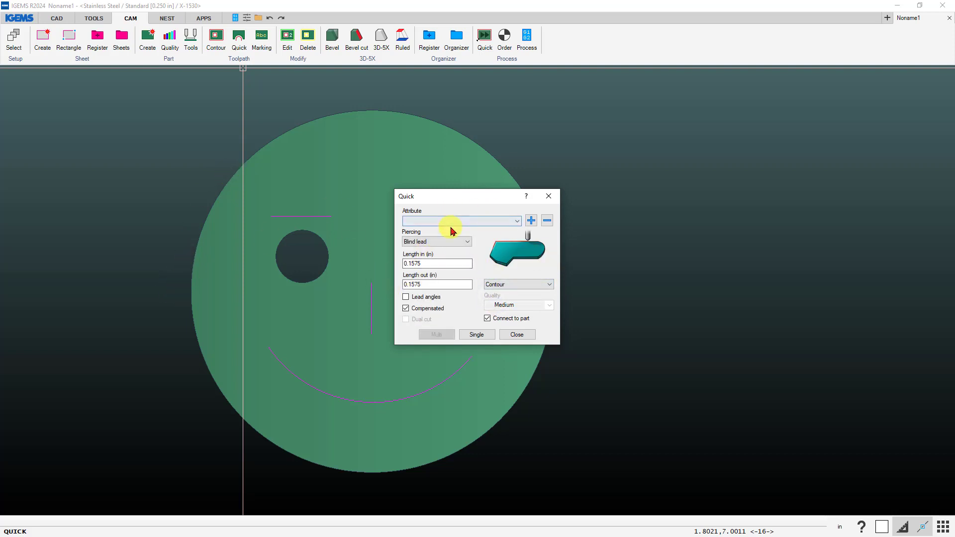
pyautogui.click(425, 248)
pyautogui.click(425, 247)
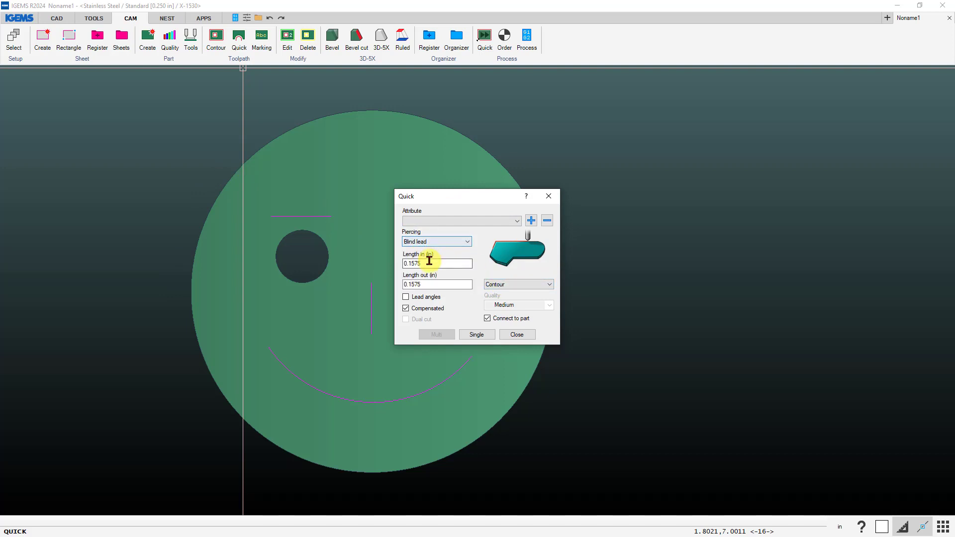
pyautogui.click(427, 284)
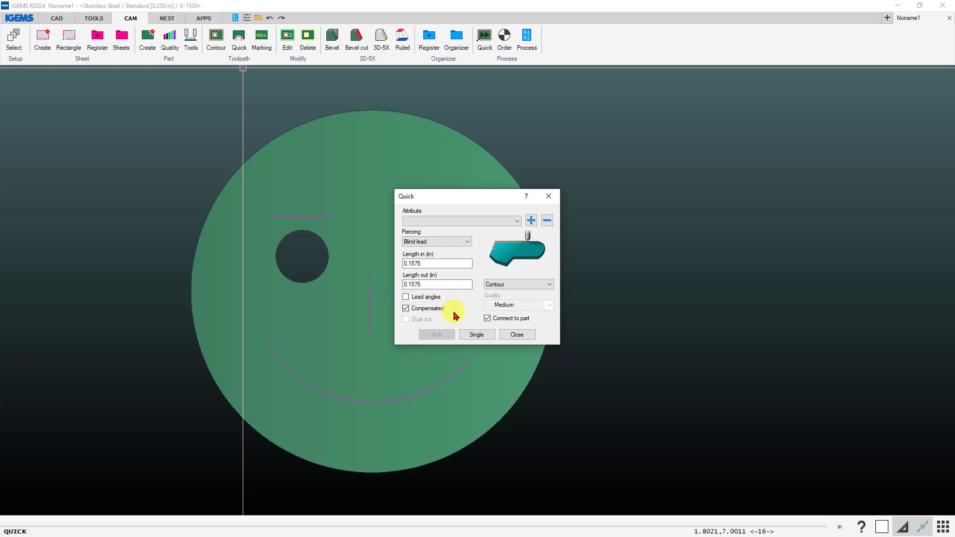
# Step: Place a single contour cut along the top of the outer outline, from left to right edge
pyautogui.click(477, 335)
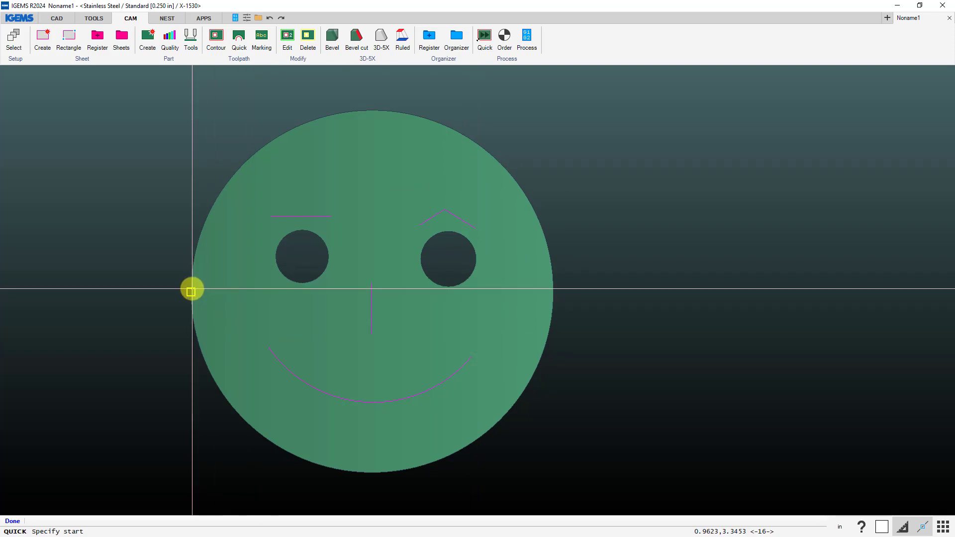
pyautogui.click(192, 291)
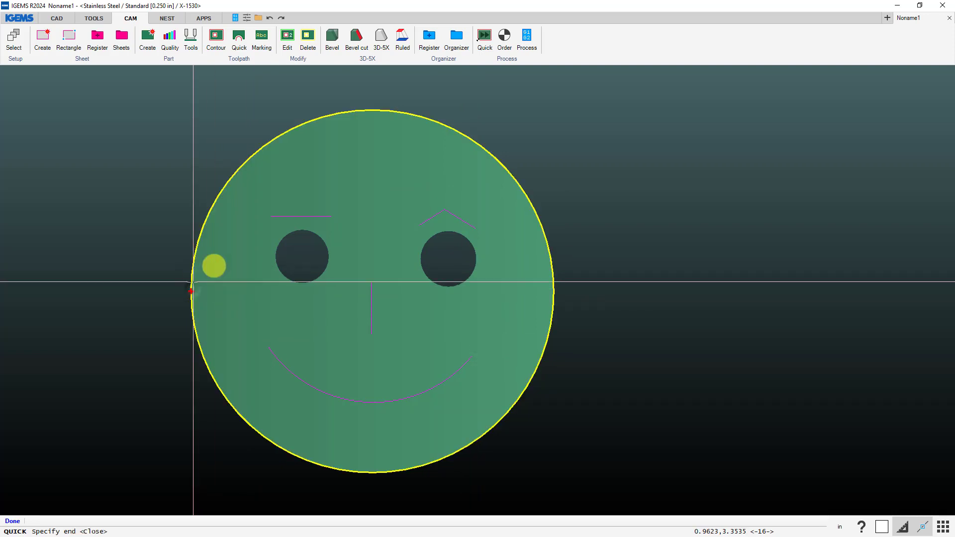
pyautogui.click(553, 292)
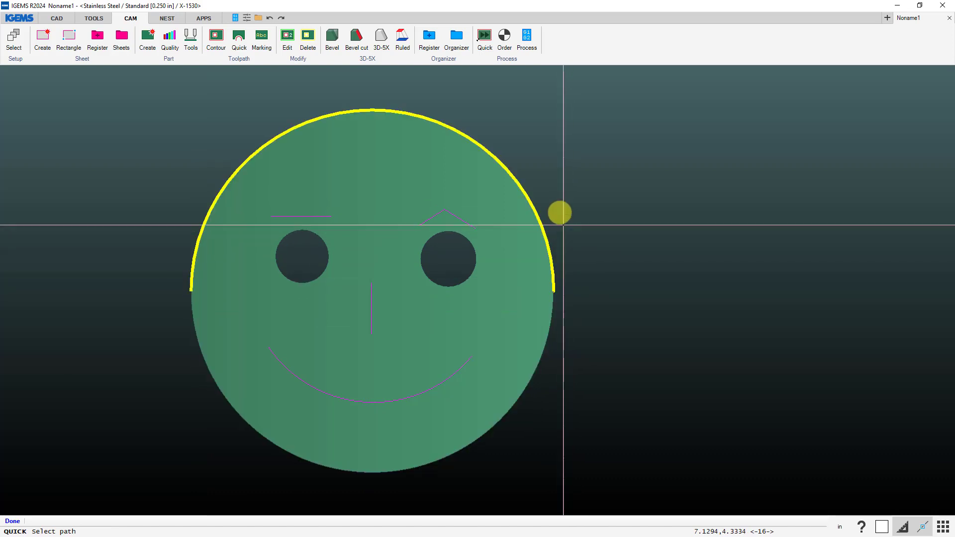
pyautogui.click(558, 206)
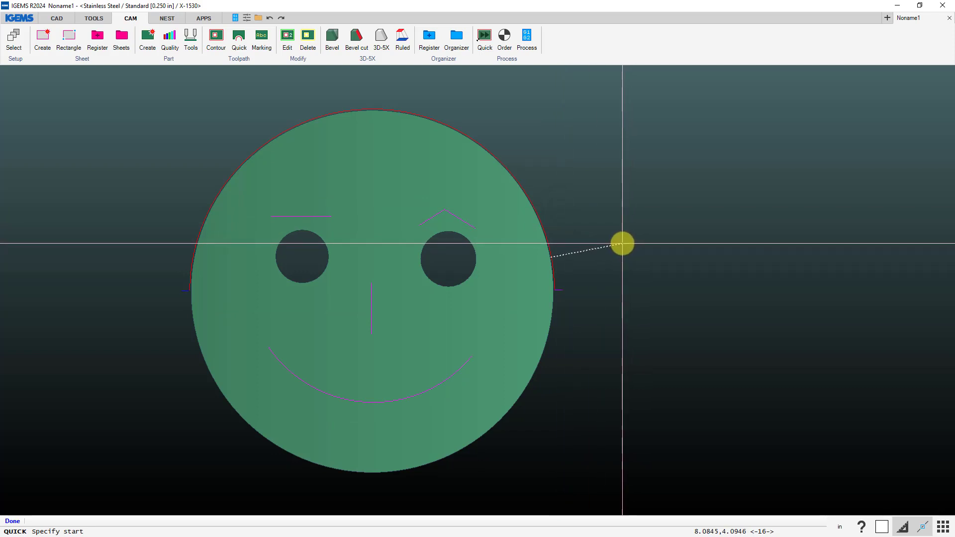
pyautogui.click(622, 244)
# Step: Change the quick lead type to Slit with an overcut of 0
pyautogui.click(495, 286)
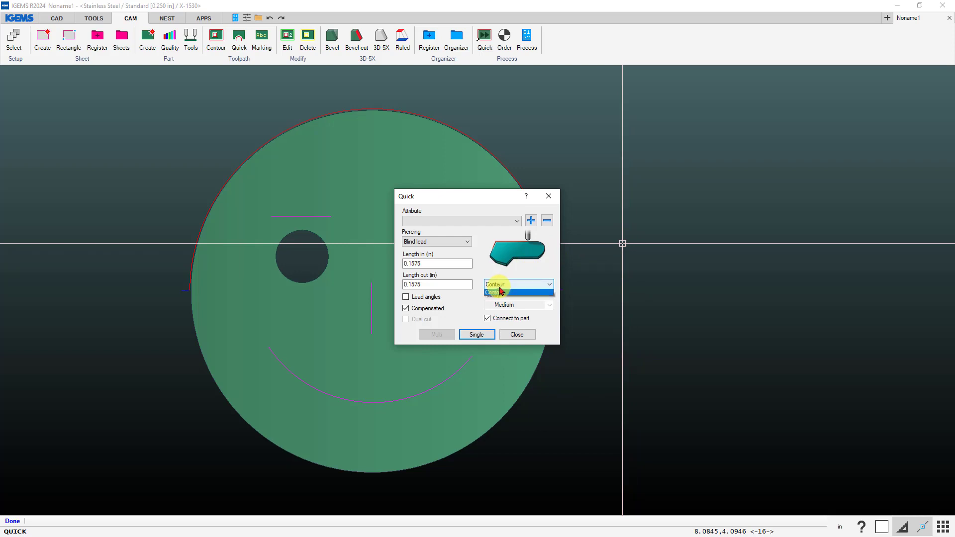
pyautogui.click(491, 293)
pyautogui.moveTo(425, 263); pyautogui.dragTo(392, 263)
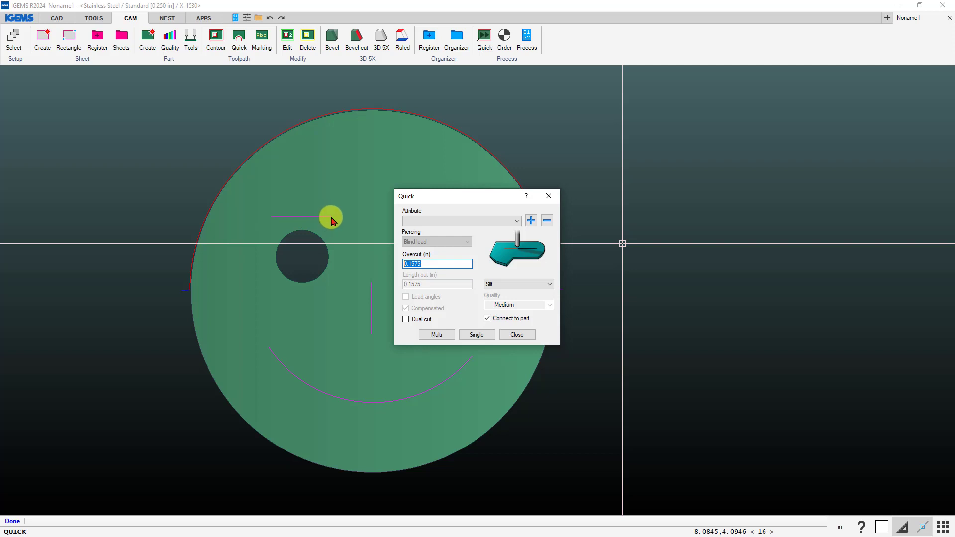
pyautogui.moveTo(450, 198); pyautogui.dragTo(578, 199)
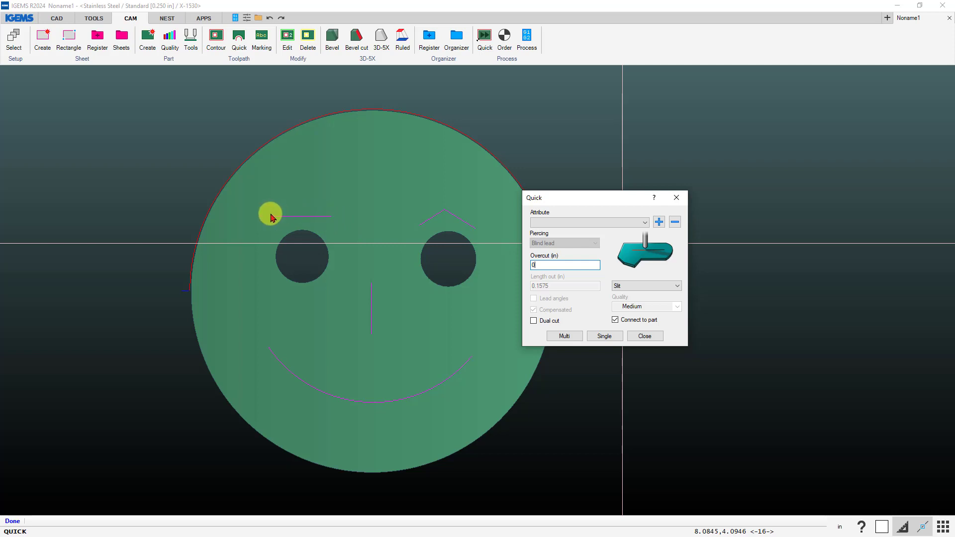
pyautogui.click(437, 334)
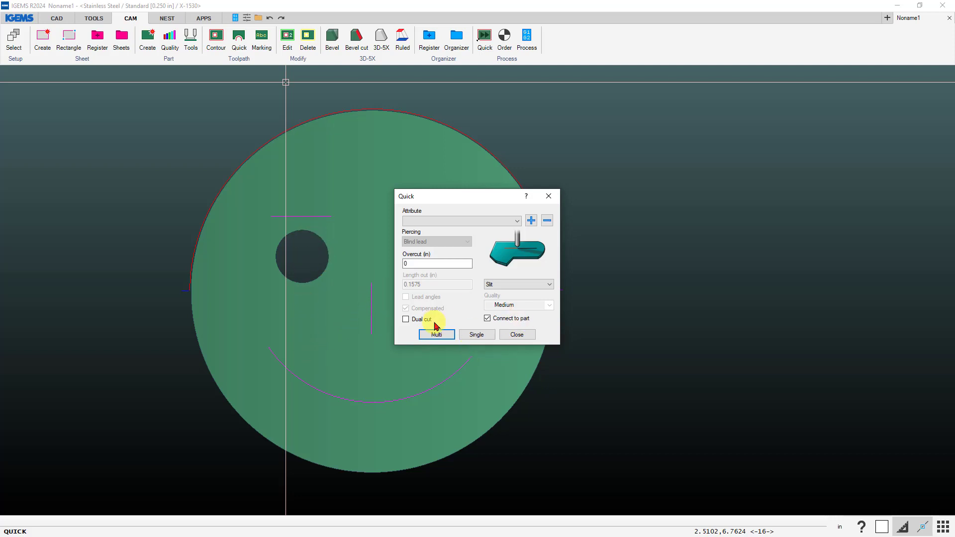
# Step: Add single slit toolpaths along the nose, right eyebrow and left eyebrow lines
pyautogui.click(477, 335)
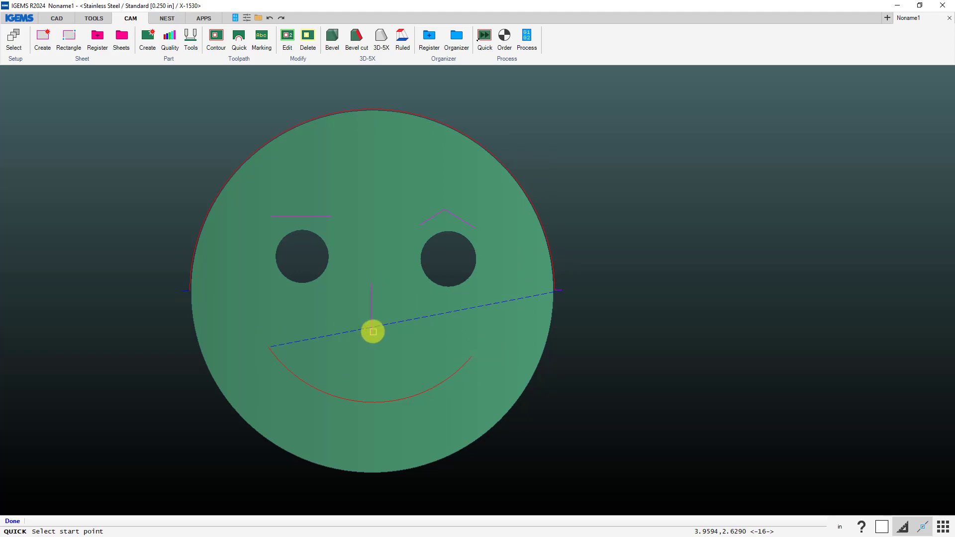
pyautogui.click(373, 332)
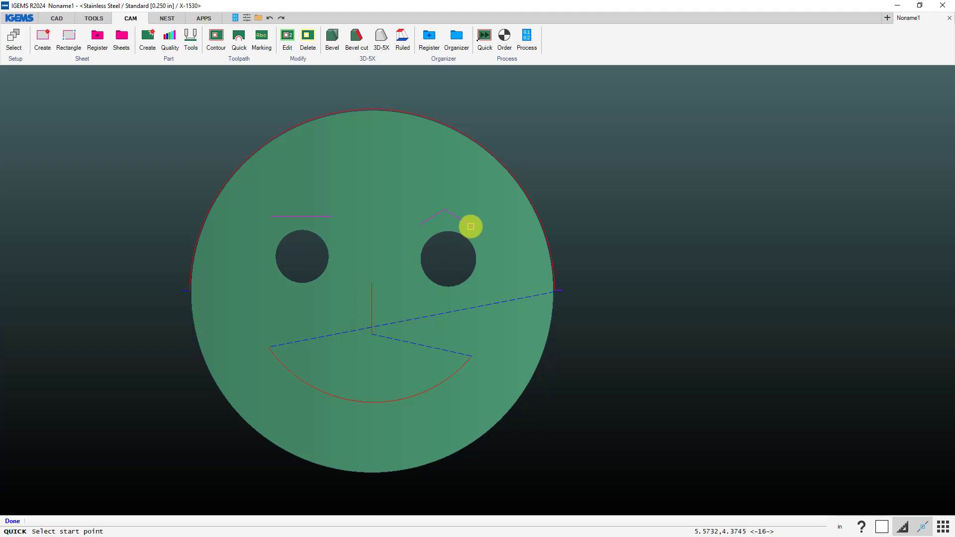
pyautogui.click(471, 226)
pyautogui.click(325, 215)
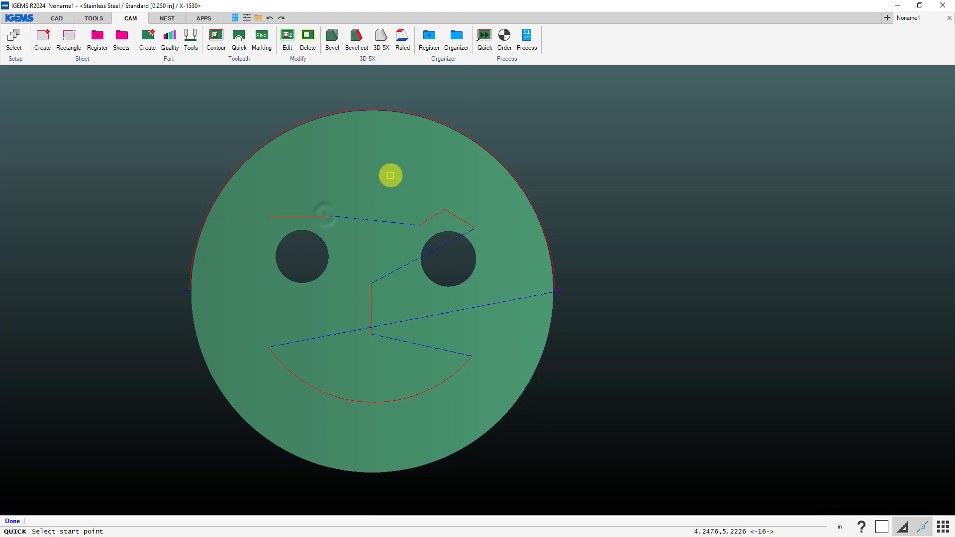
pyautogui.rightClick(391, 175)
pyautogui.click(503, 334)
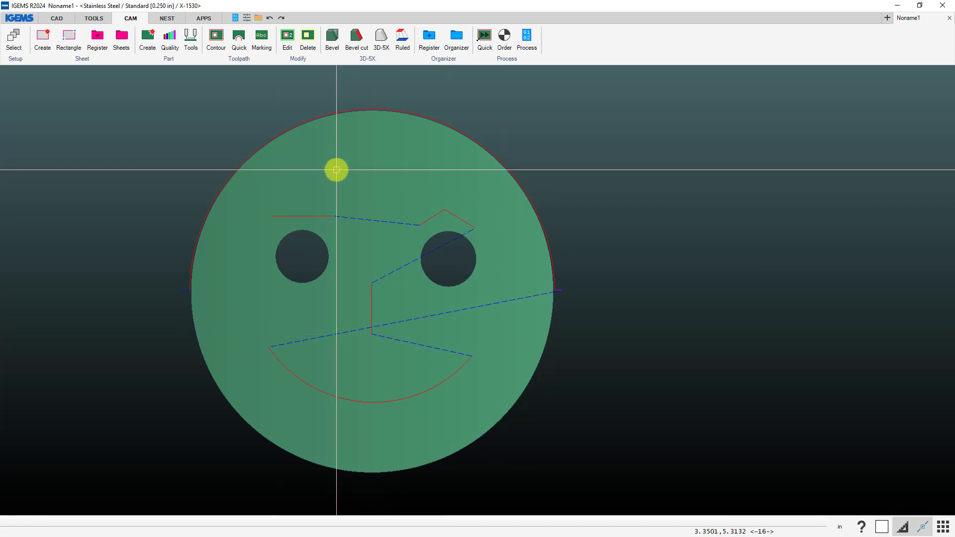
# Step: Move the outline toolpath #1 QUICK to last in the cut sequence
pyautogui.click(289, 39)
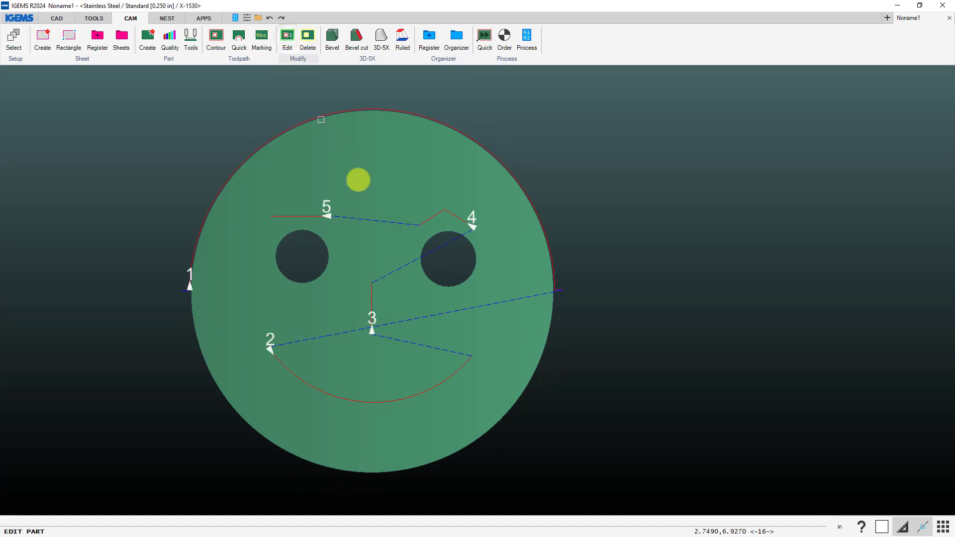
pyautogui.click(358, 218)
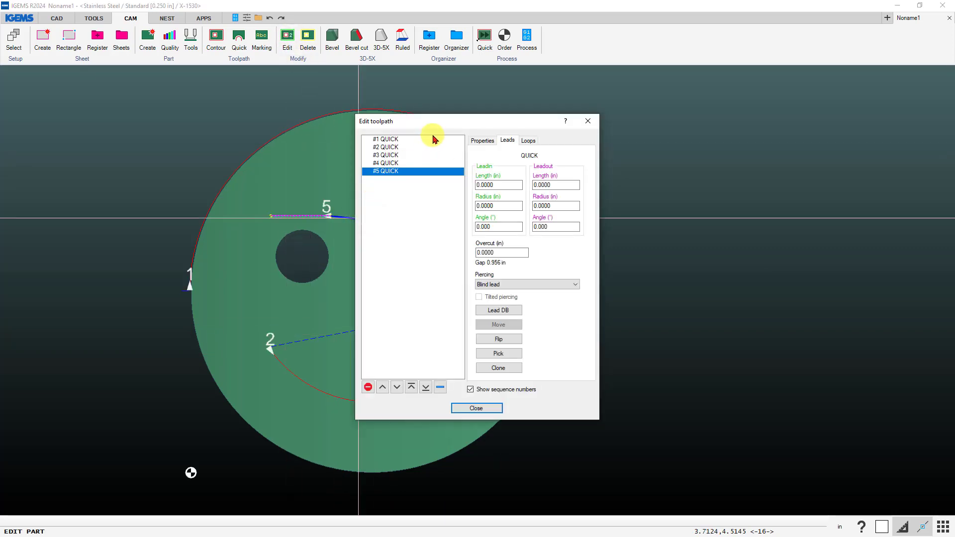
pyautogui.moveTo(433, 134); pyautogui.dragTo(715, 160)
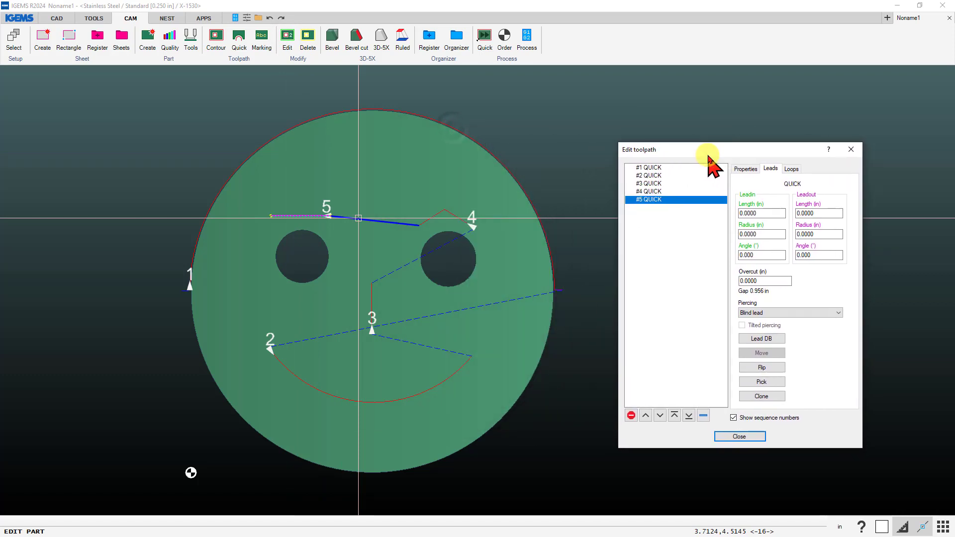
pyautogui.click(646, 168)
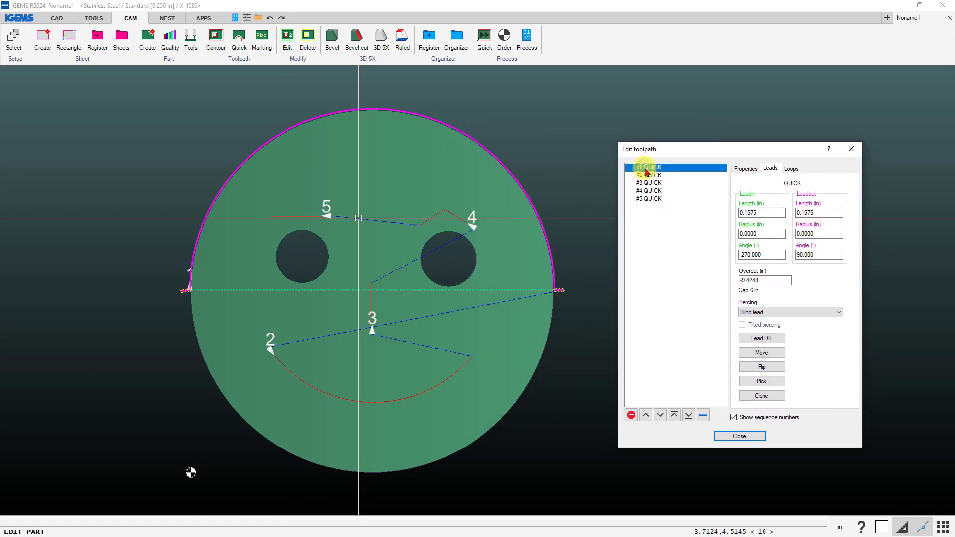
pyautogui.click(689, 415)
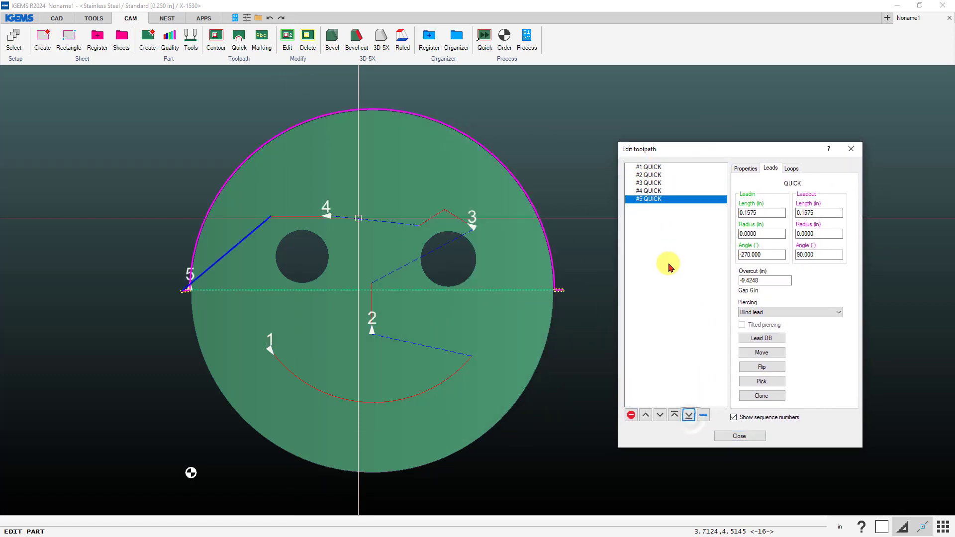
pyautogui.click(729, 436)
pyautogui.click(307, 35)
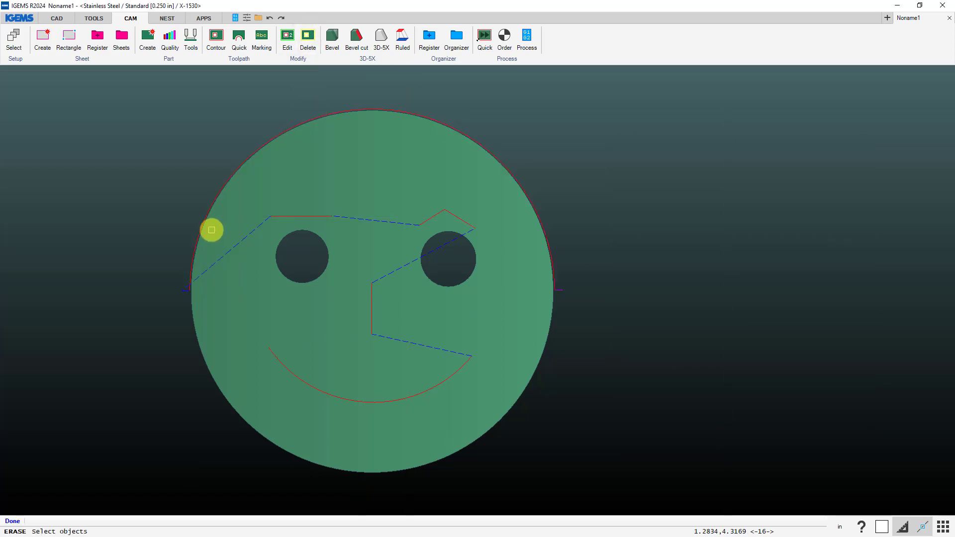
# Step: Erase the half-outline cut and add Auto-placed Multi contour cuts on the outline and eye holes
pyautogui.click(186, 293)
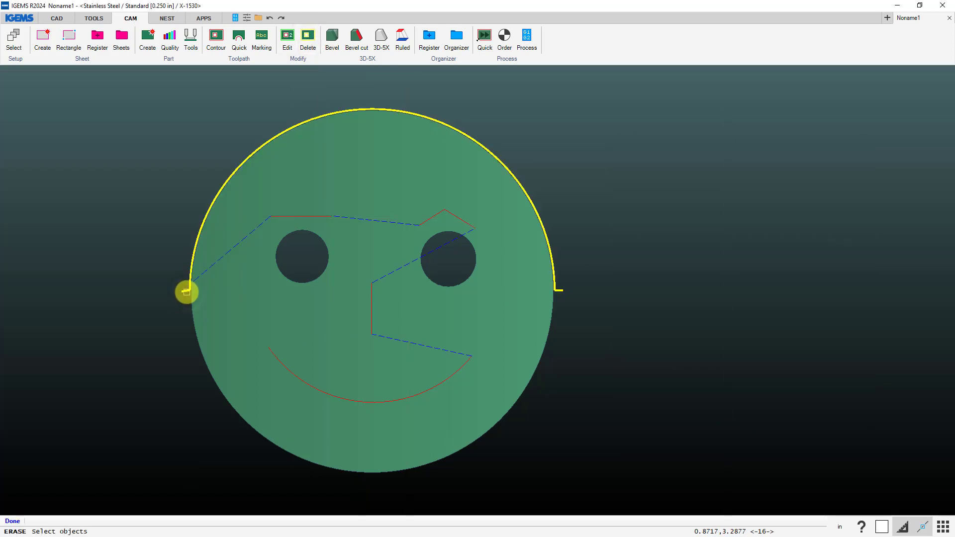
pyautogui.rightClick(187, 292)
pyautogui.click(216, 37)
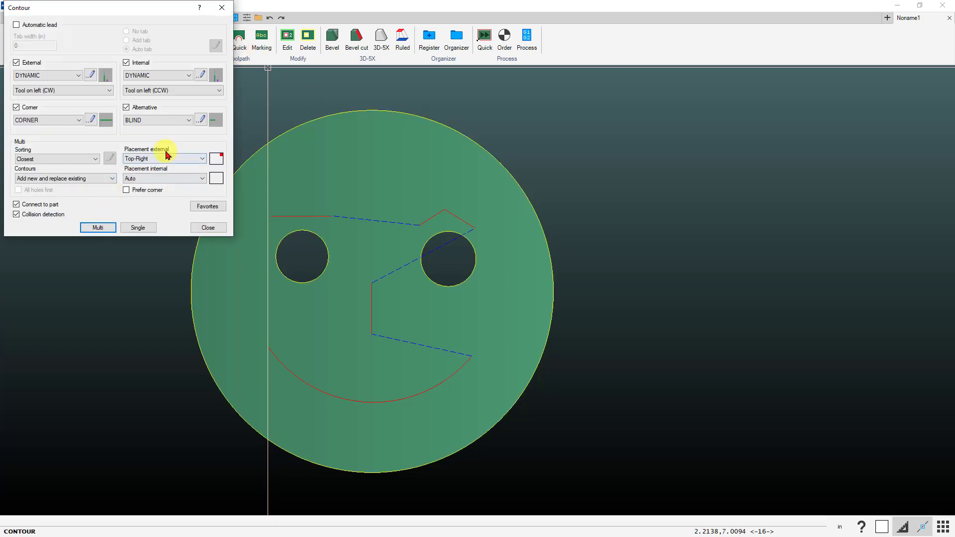
pyautogui.click(168, 156)
pyautogui.click(141, 166)
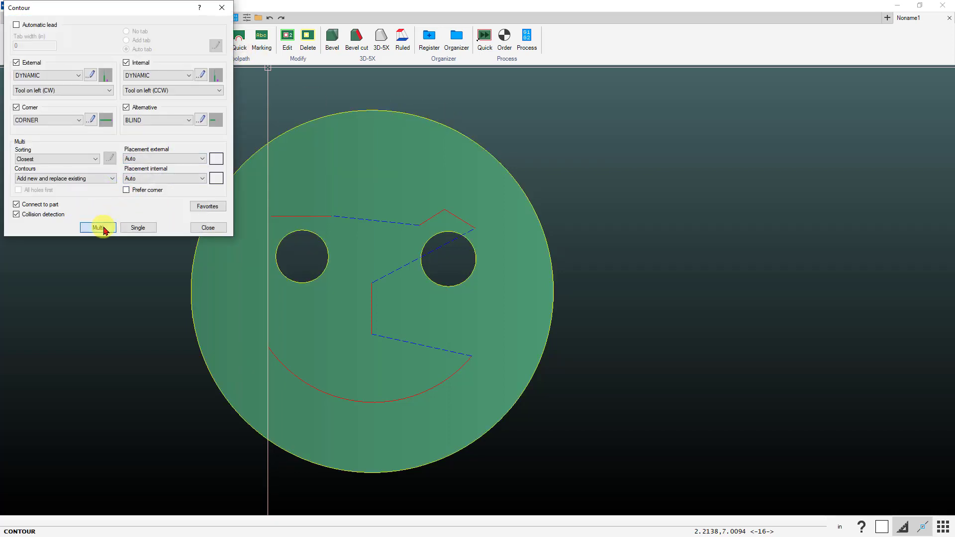
pyautogui.click(105, 229)
pyautogui.click(396, 157)
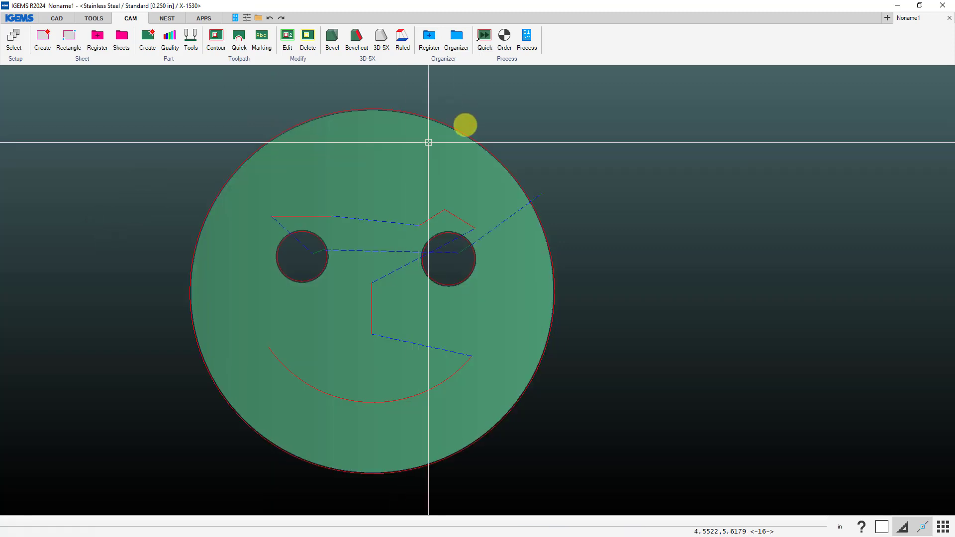
pyautogui.click(288, 37)
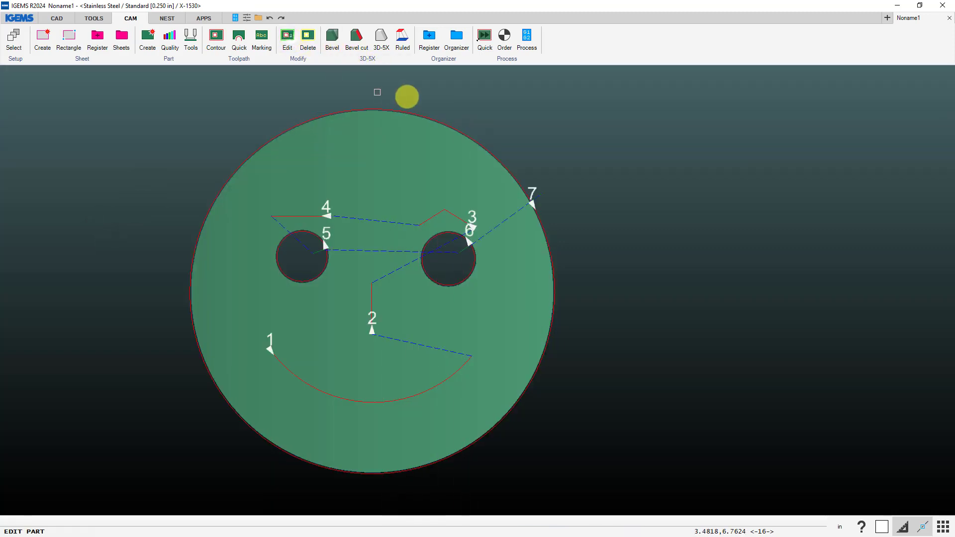
pyautogui.click(408, 111)
pyautogui.moveTo(541, 128); pyautogui.dragTo(793, 144)
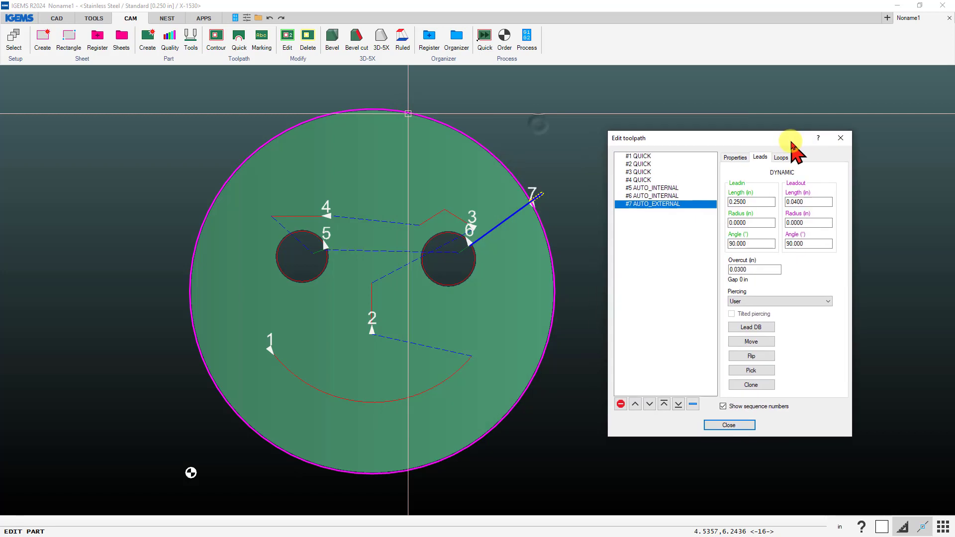
pyautogui.click(630, 156)
pyautogui.click(641, 165)
pyautogui.click(639, 173)
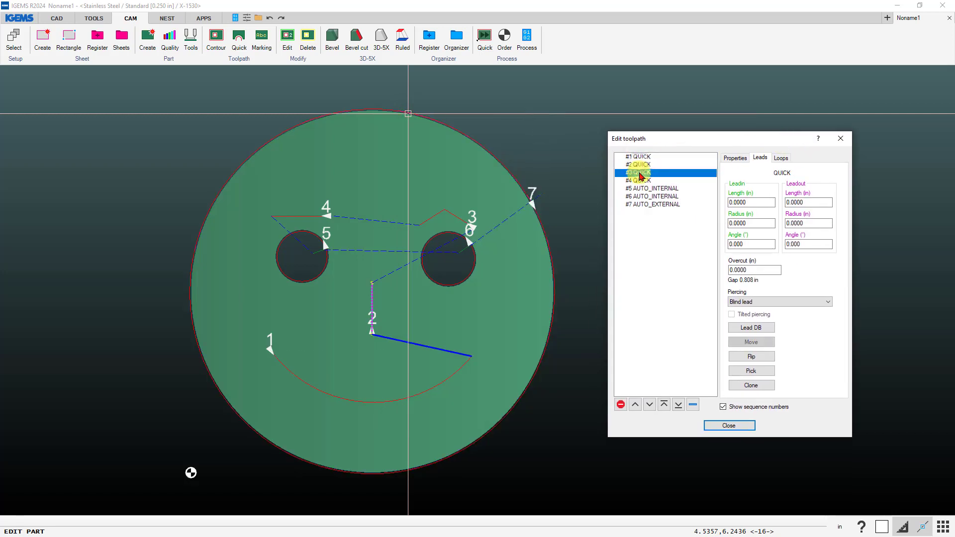
pyautogui.click(640, 181)
pyautogui.click(642, 189)
pyautogui.click(645, 197)
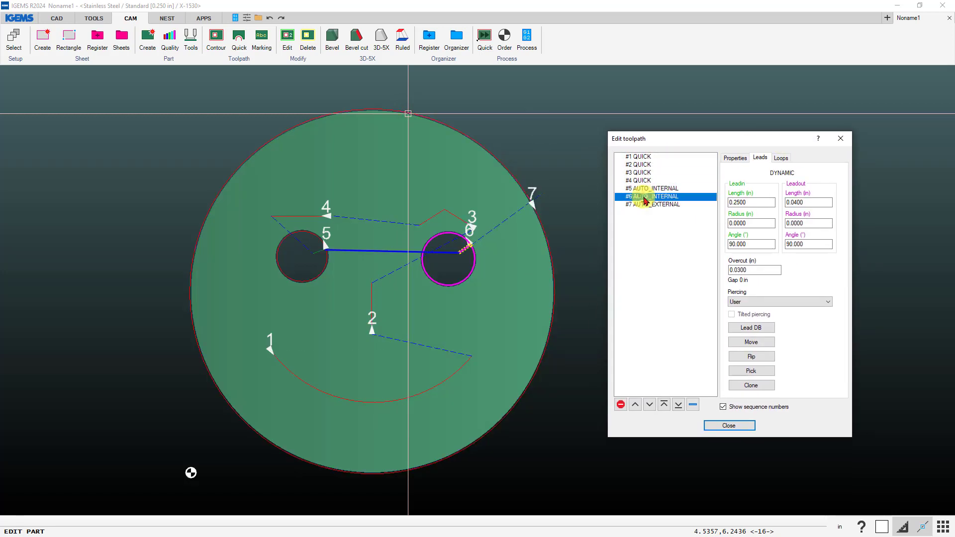
pyautogui.click(647, 205)
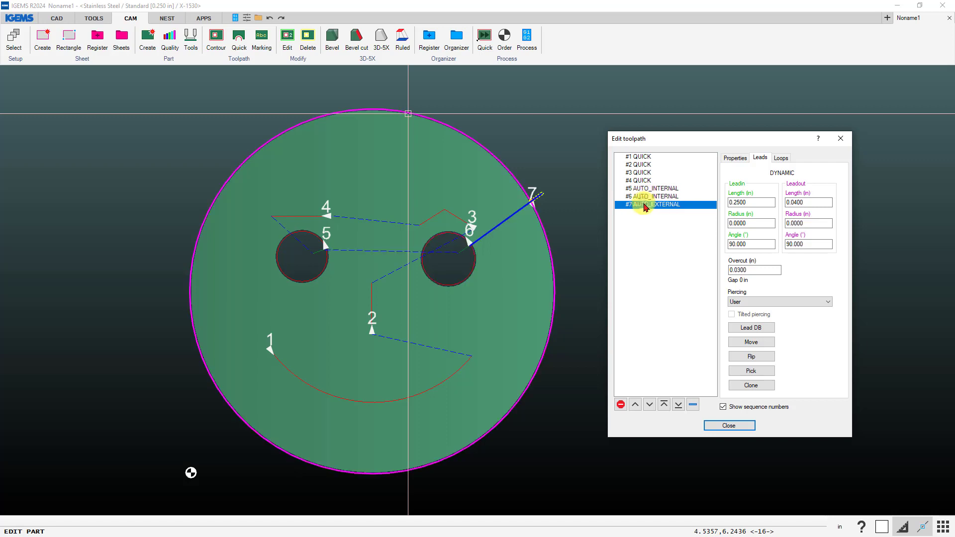
pyautogui.click(731, 427)
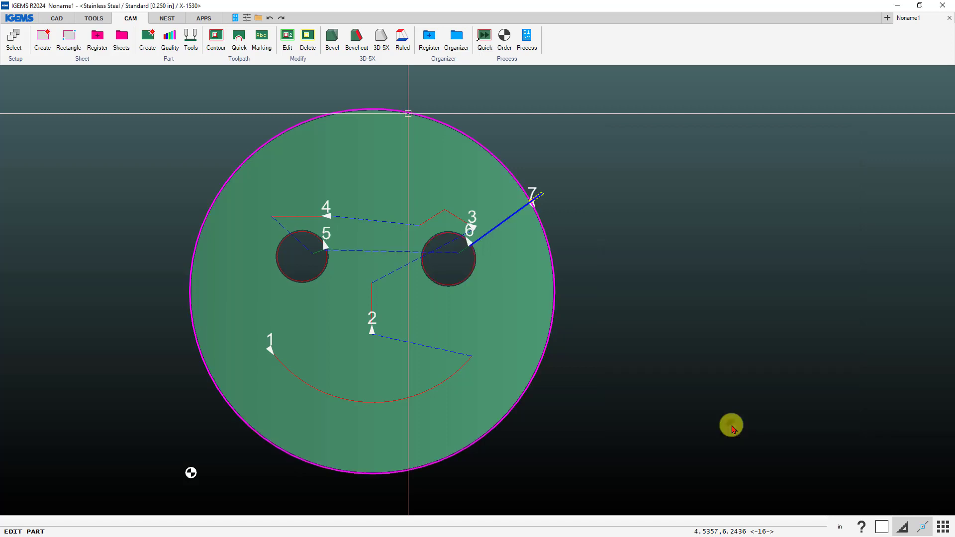